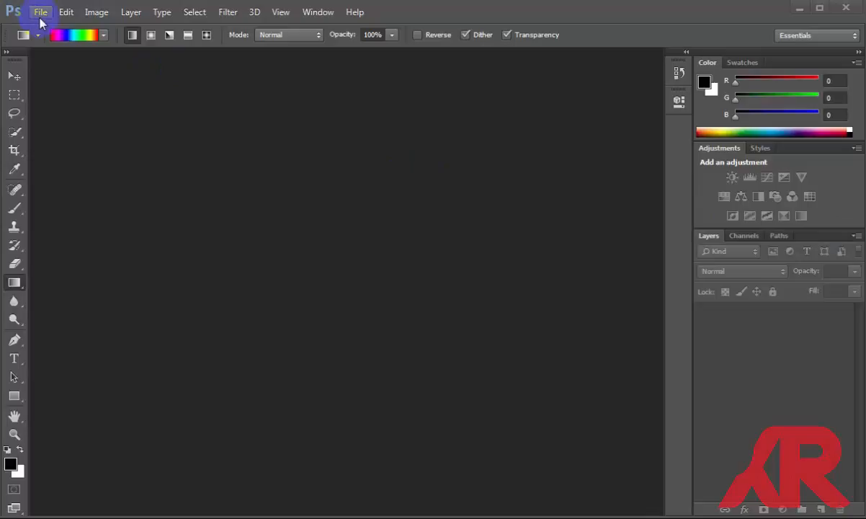
Create a new 2560 × 1440 pixel RGB document at 150 pixels/inch with a white background
{"action": "left_click", "coordinate": [41, 16]}
{"action": "left_click", "coordinate": [41, 27]}
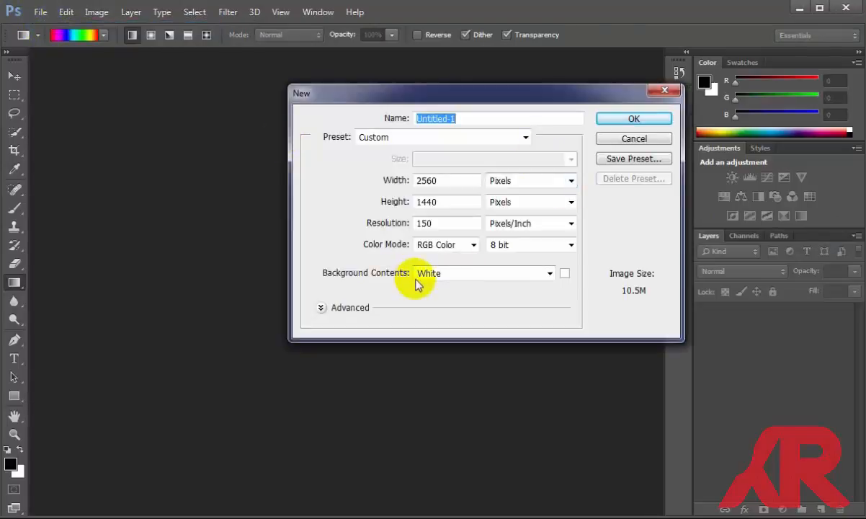
{"action": "left_click", "coordinate": [630, 121]}
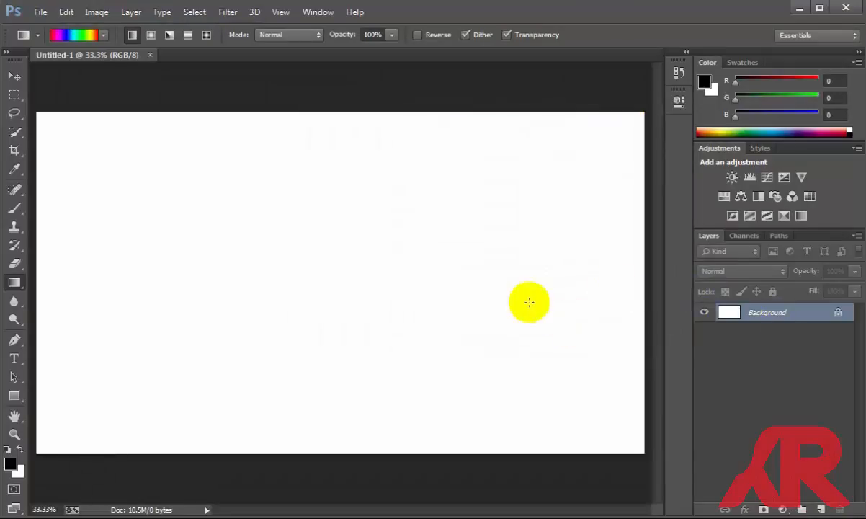
Add the text TECHTUNES in 200 pt Magmawave Caps and move it to the middle of the canvas
{"action": "left_click", "coordinate": [16, 360]}
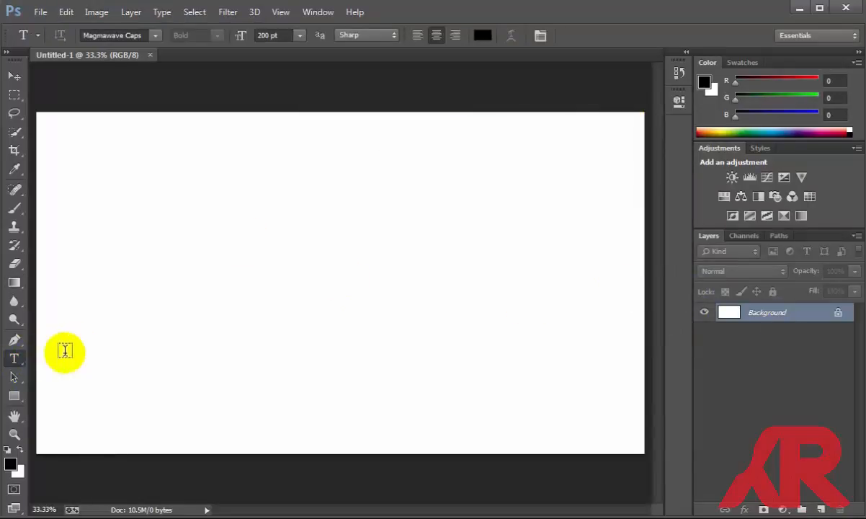
{"action": "left_click", "coordinate": [153, 91]}
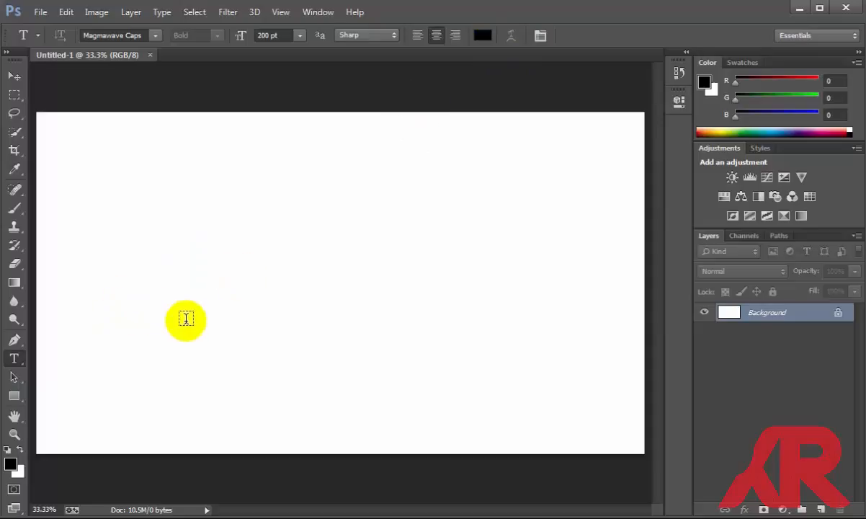
{"action": "left_click", "coordinate": [166, 330]}
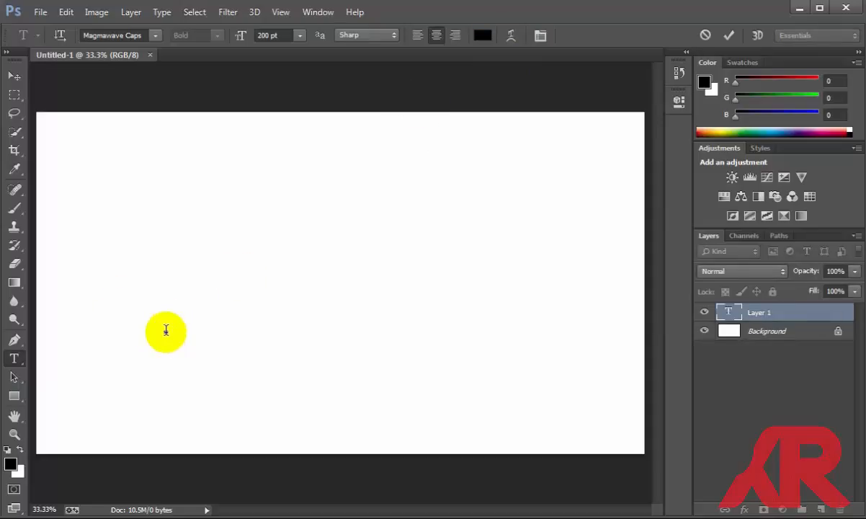
{"action": "type", "text": "TE"}
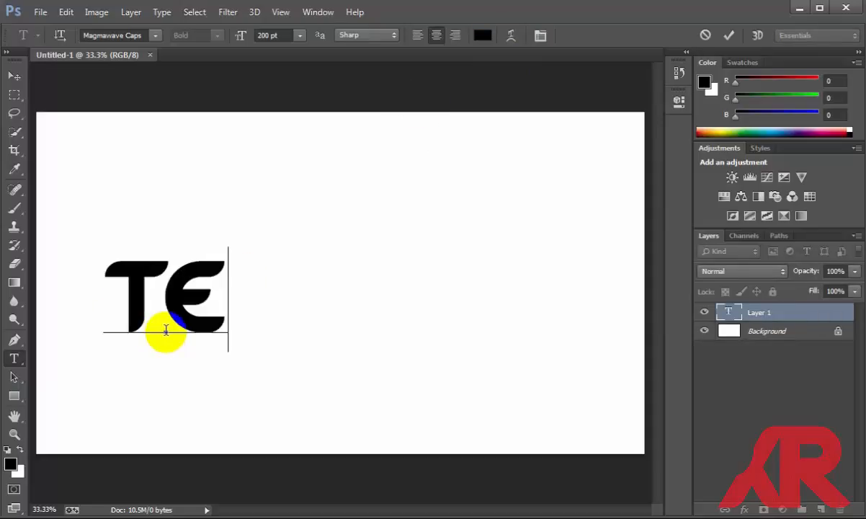
{"action": "type", "text": "CHT"}
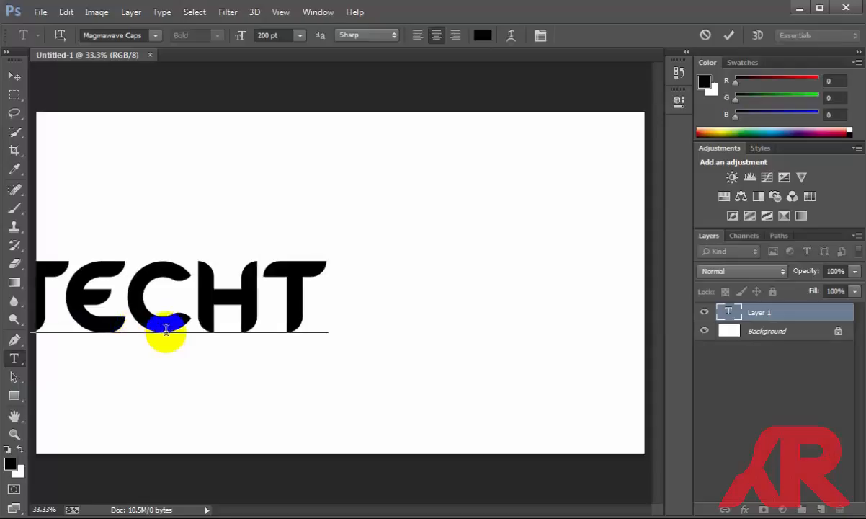
{"action": "type", "text": "UNES"}
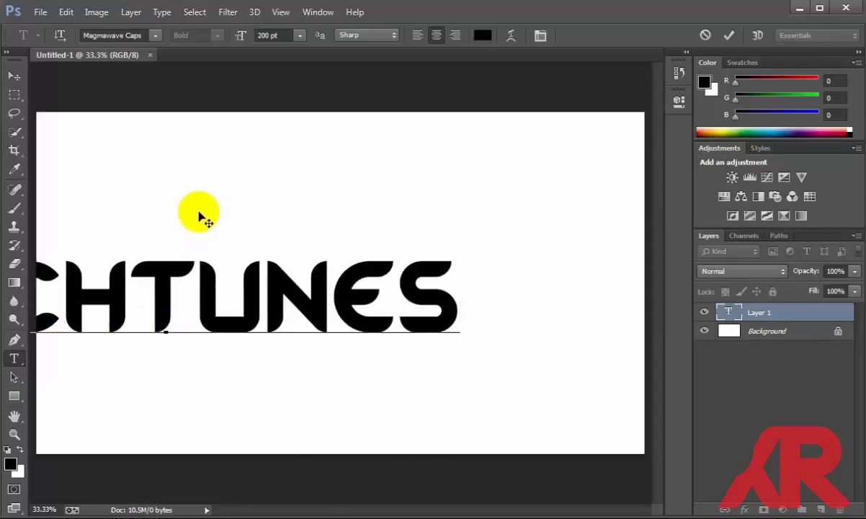
{"action": "left_click_drag", "start_coordinate": [198, 212], "coordinate": [370, 211]}
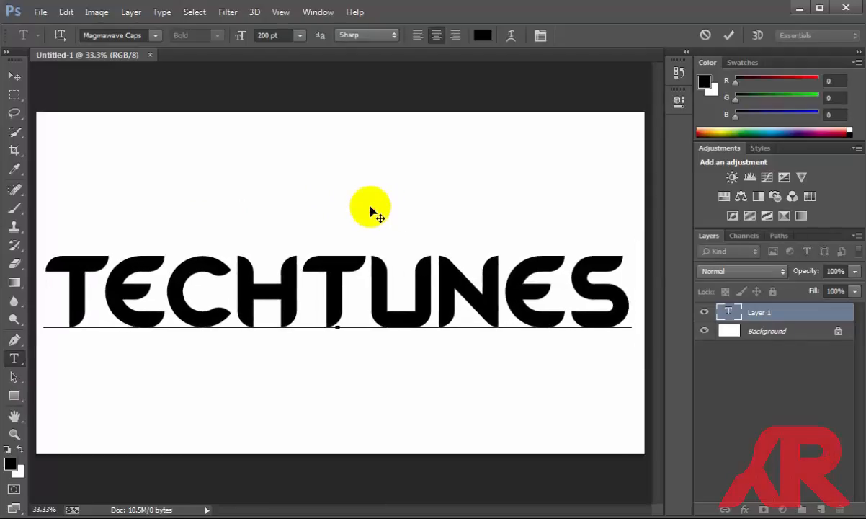
Duplicate the techtunes text layer and hide the original text layer
{"action": "left_click", "coordinate": [788, 313]}
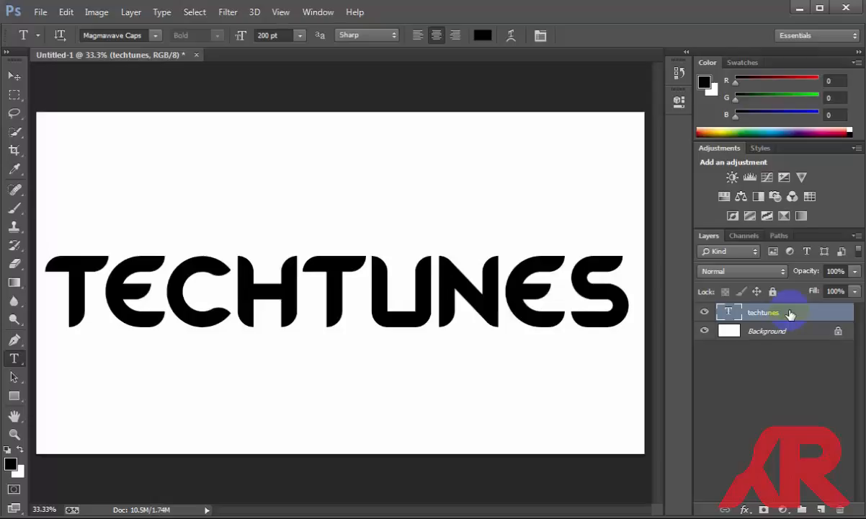
{"action": "key", "text": "ctrl+j"}
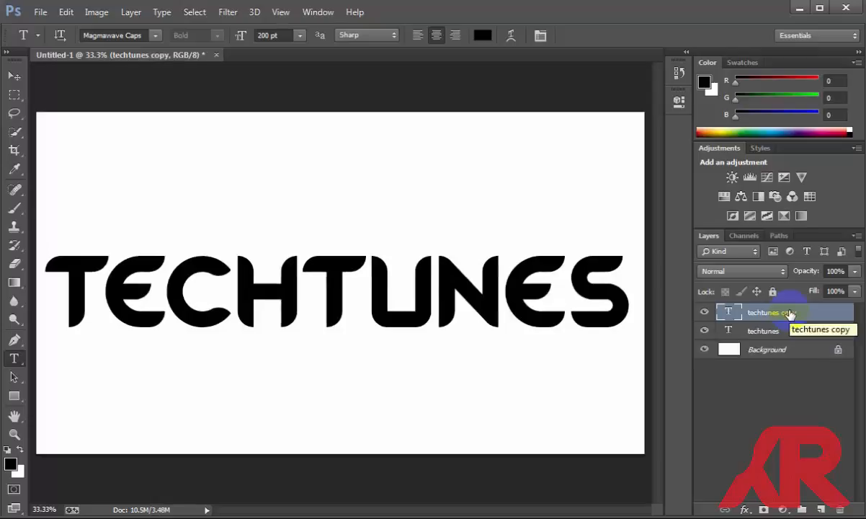
{"action": "left_click", "coordinate": [704, 333]}
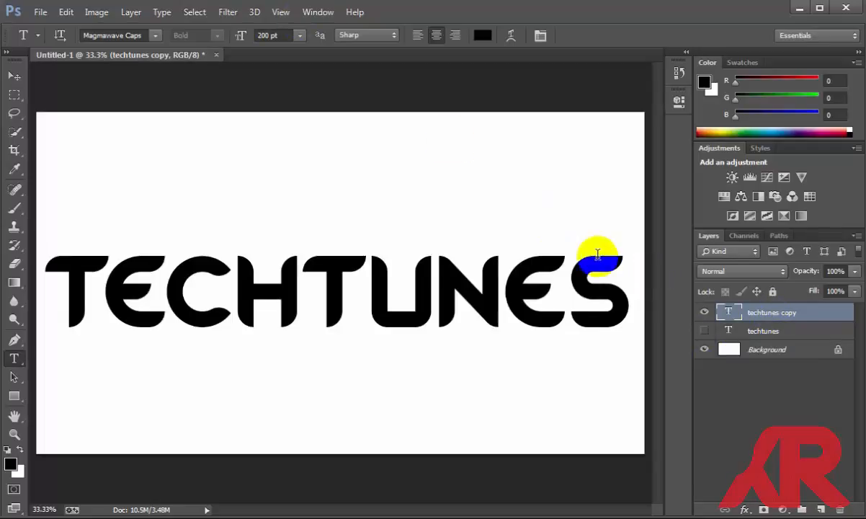
Rasterize the techtunes copy text layer and apply a Gaussian Blur with a radius of 4.0 pixels
{"action": "left_click", "coordinate": [229, 13]}
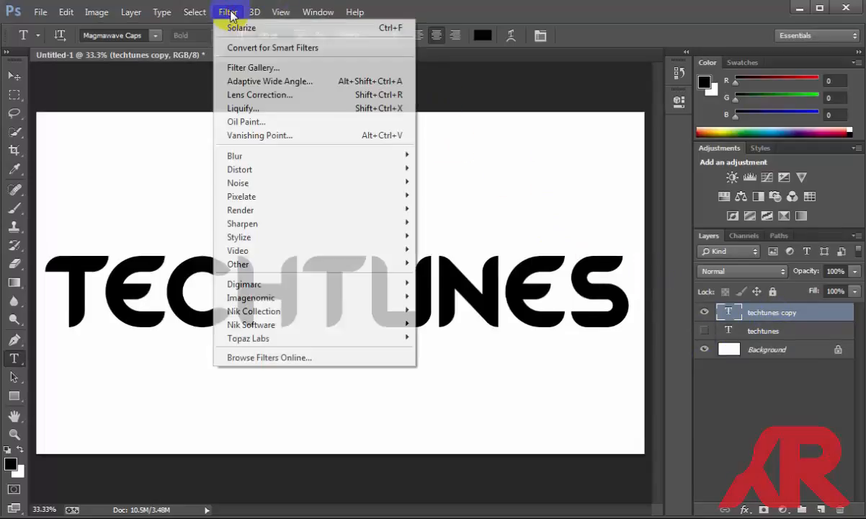
{"action": "mouse_move", "coordinate": [386, 157]}
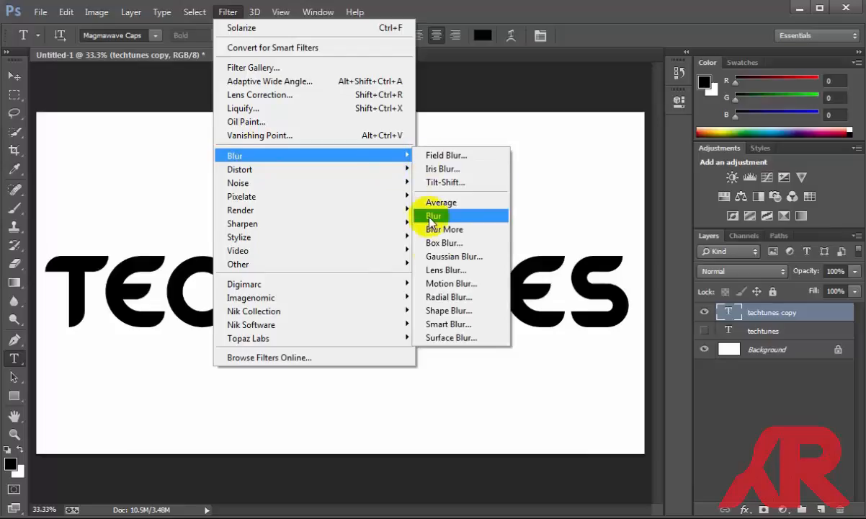
{"action": "left_click", "coordinate": [437, 258]}
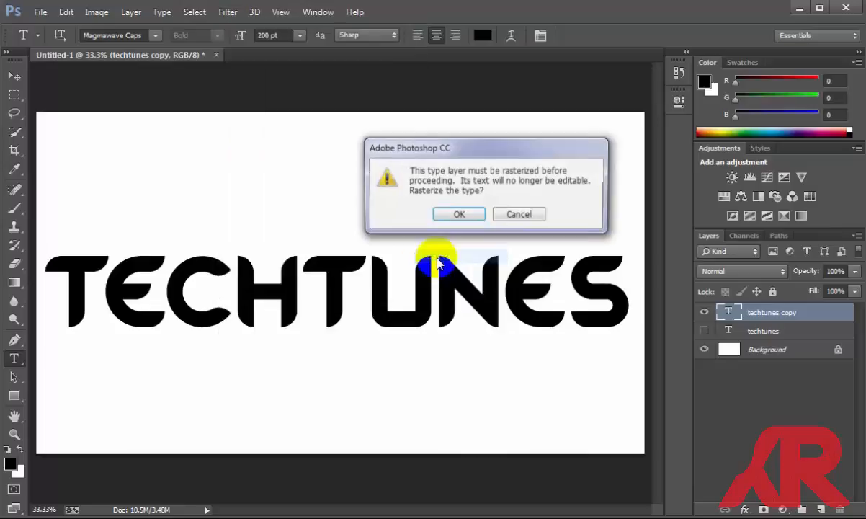
{"action": "left_click", "coordinate": [457, 213]}
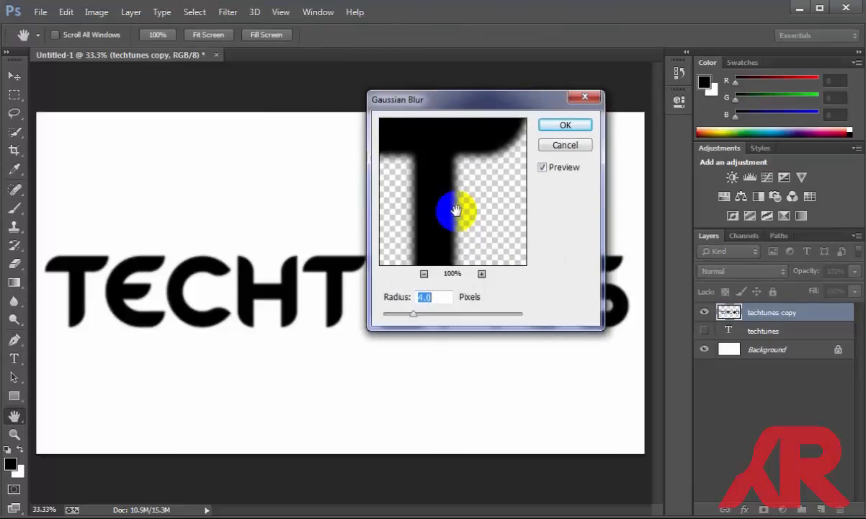
{"action": "left_click", "coordinate": [441, 231]}
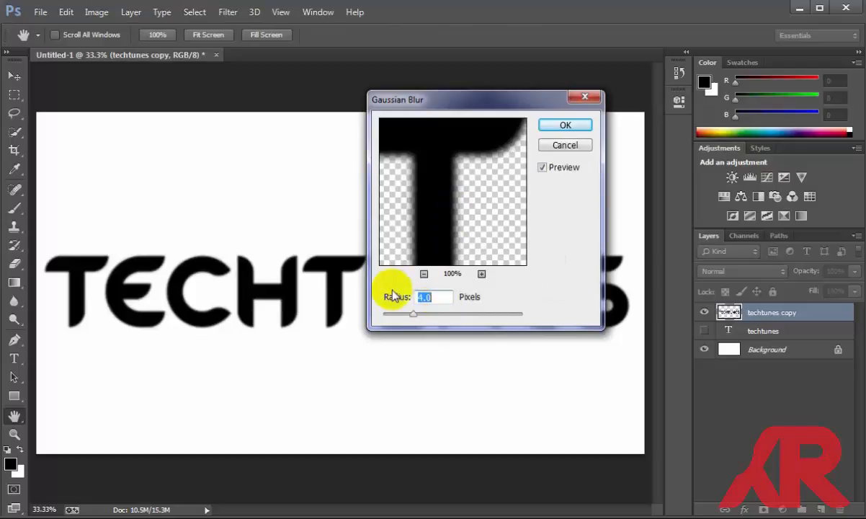
{"action": "left_click", "coordinate": [553, 129]}
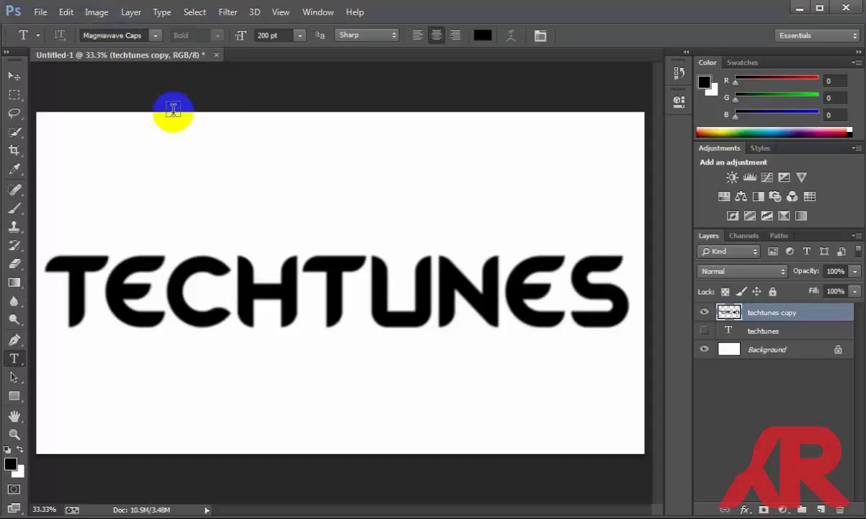
Fill the techtunes copy layer with white in Multiply mode at 100% opacity and set the layer's blend mode to Multiply
{"action": "left_click", "coordinate": [71, 13]}
{"action": "left_click", "coordinate": [99, 198]}
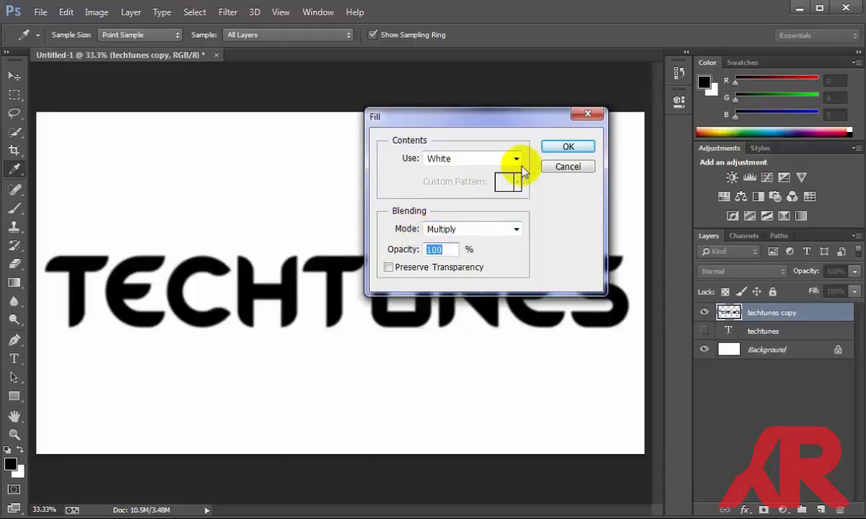
{"action": "left_click", "coordinate": [551, 147]}
{"action": "key", "text": "t"}
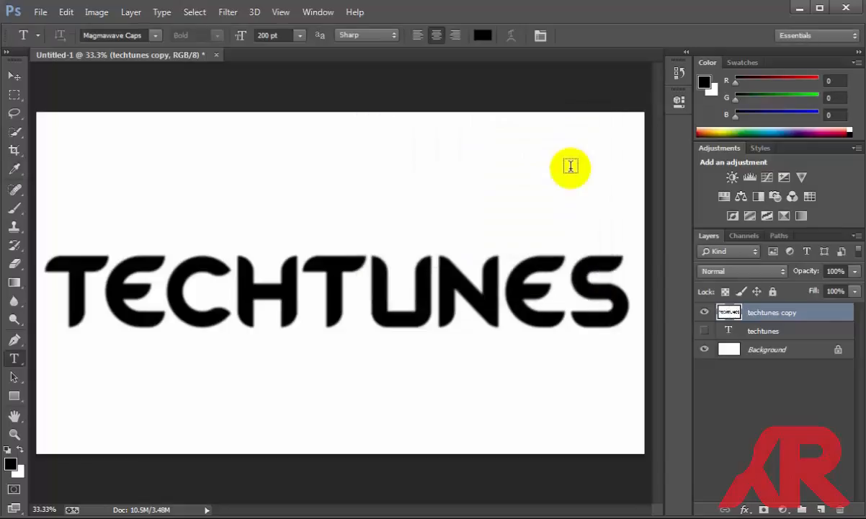
{"action": "left_click", "coordinate": [732, 278]}
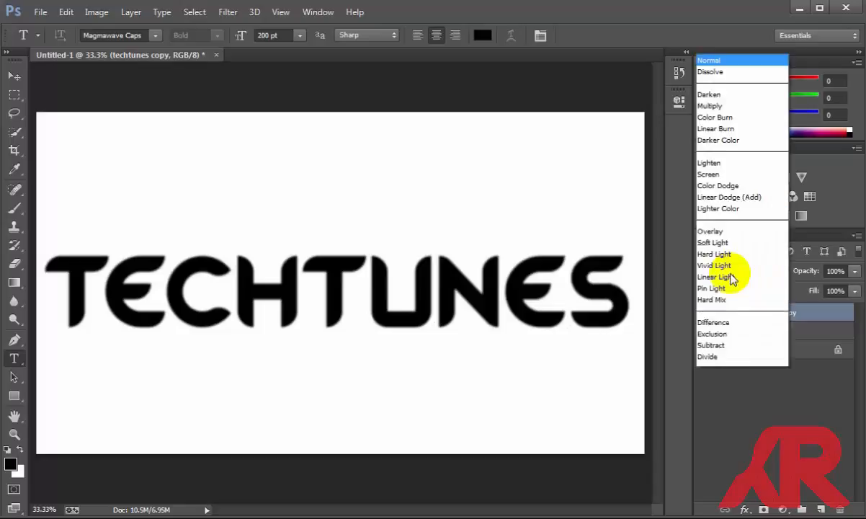
{"action": "left_click", "coordinate": [720, 55]}
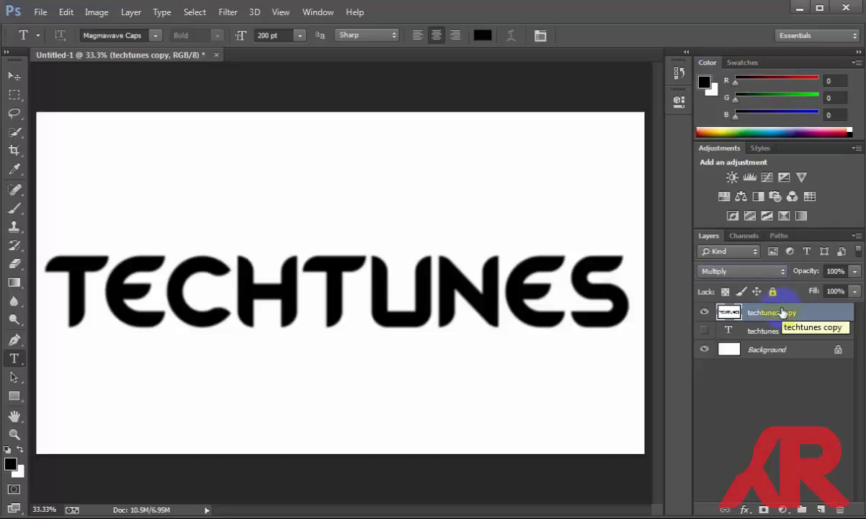
Duplicate the blurred techtunes copy layer and hide the lower of the two blurred layers
{"action": "key", "text": "ctrl+j"}
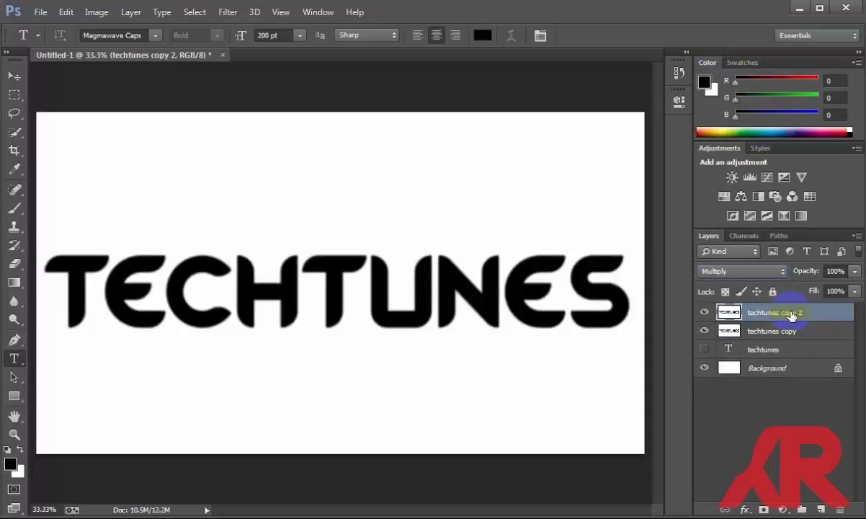
{"action": "left_click", "coordinate": [706, 331]}
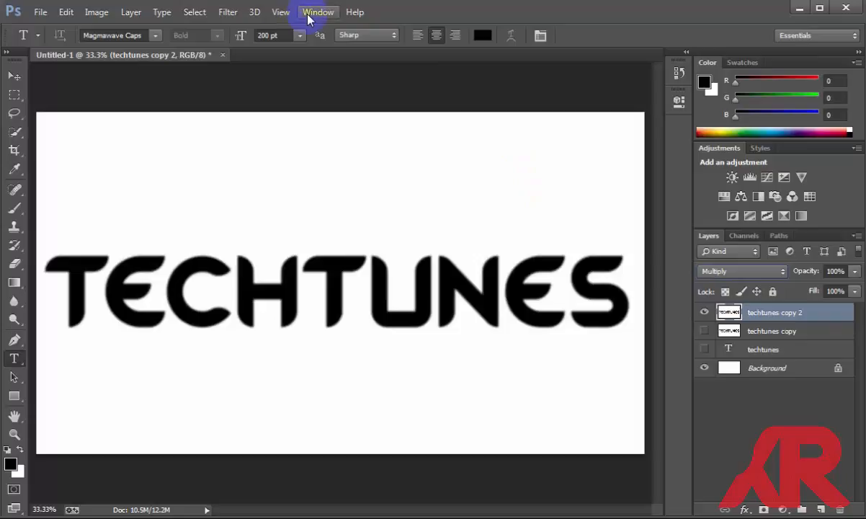
Apply the Solarize filter to the techtunes copy 2 layer
{"action": "left_click", "coordinate": [232, 15]}
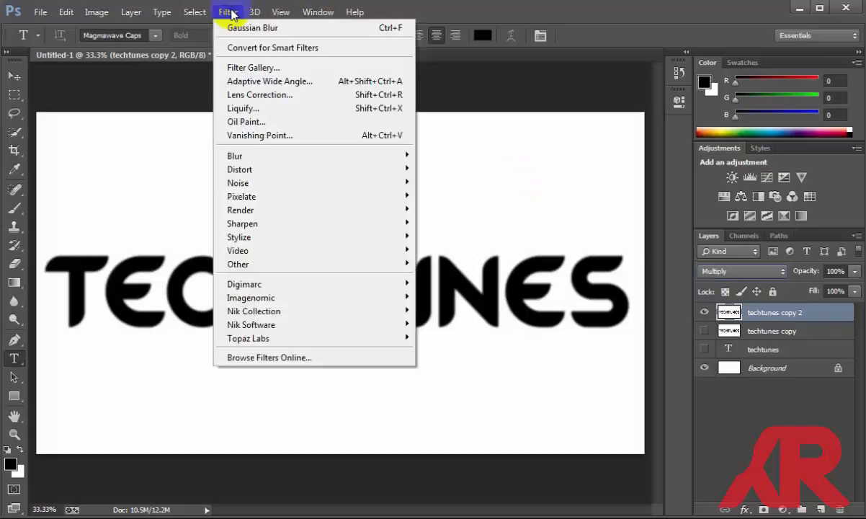
{"action": "mouse_move", "coordinate": [280, 236]}
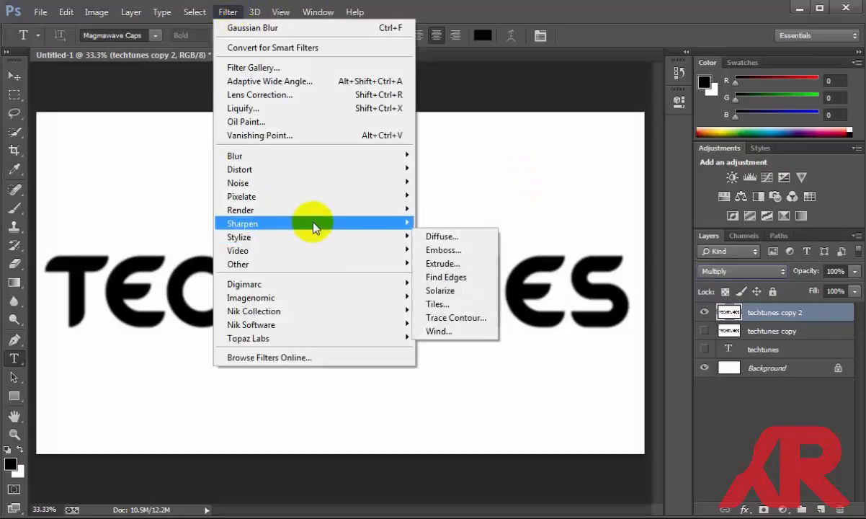
{"action": "left_click", "coordinate": [438, 290]}
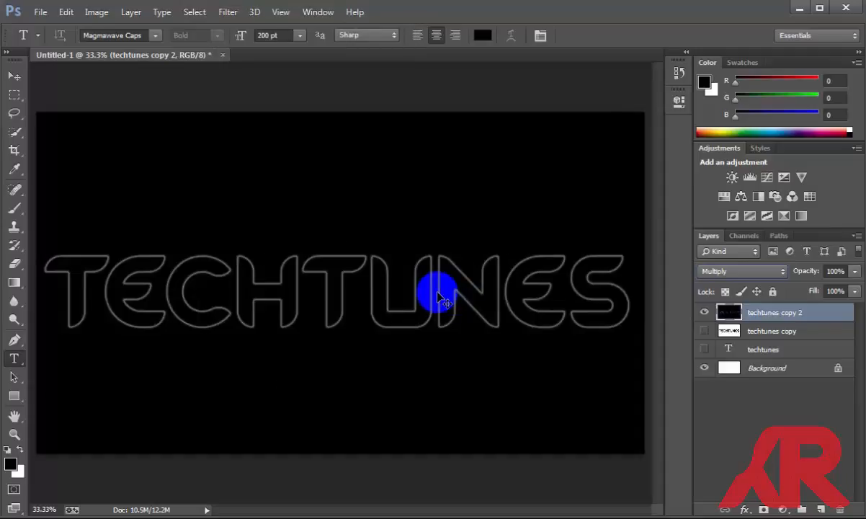
Brighten the solarized text outlines with Levels by setting the white input level to 126
{"action": "key", "text": "ctrl+l"}
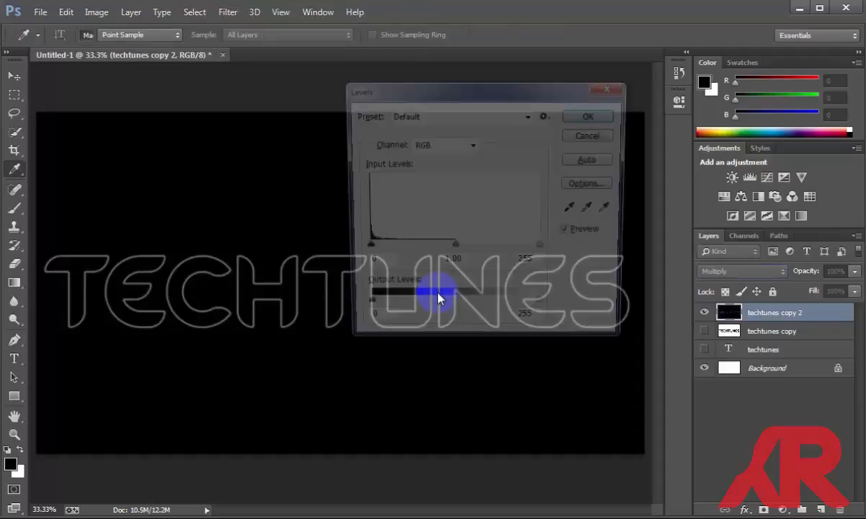
{"action": "left_click", "coordinate": [536, 264]}
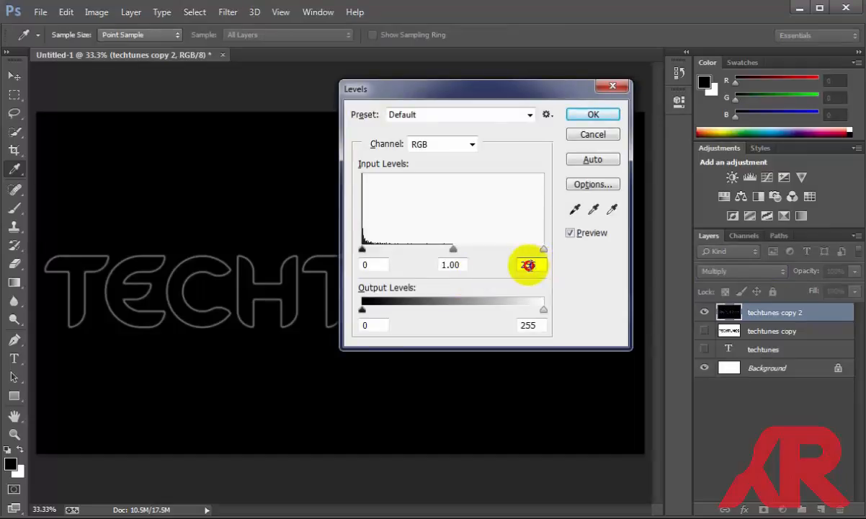
{"action": "type", "text": "126"}
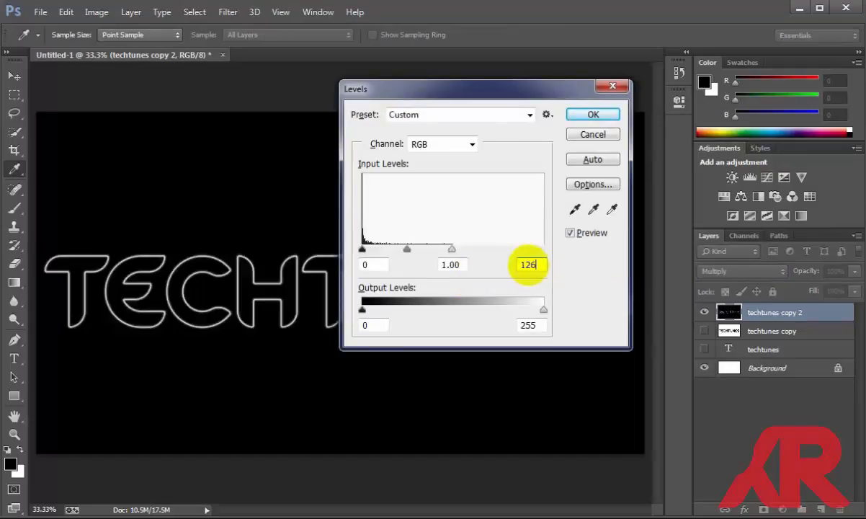
{"action": "left_click", "coordinate": [592, 117]}
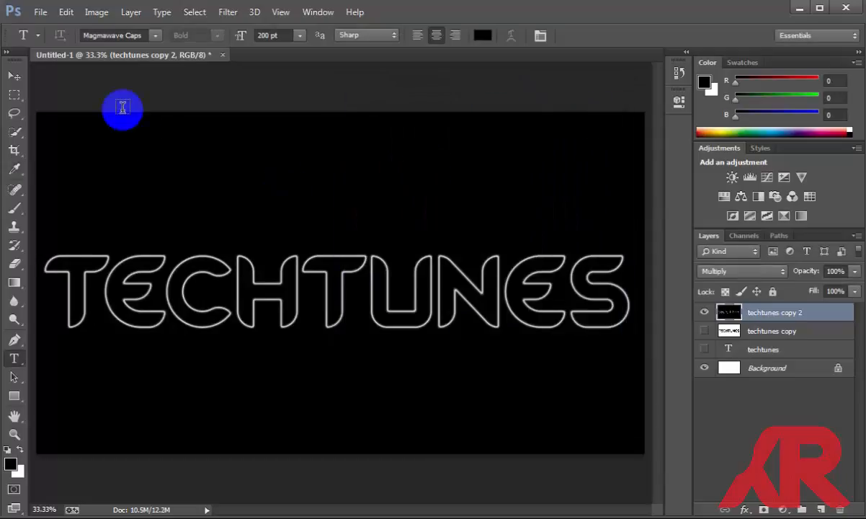
Distort the techtunes copy 2 layer with the Polar Coordinates filter set to Polar to Rectangular
{"action": "left_click", "coordinate": [227, 12]}
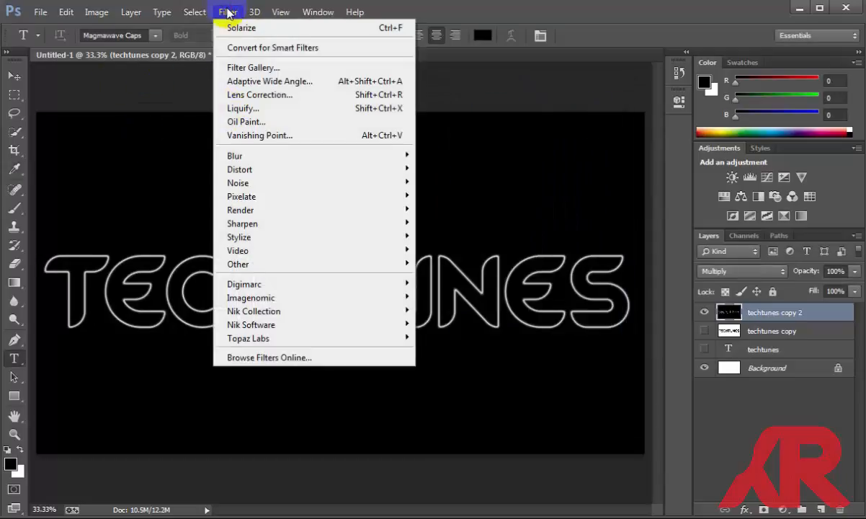
{"action": "mouse_move", "coordinate": [259, 267]}
{"action": "mouse_move", "coordinate": [381, 170]}
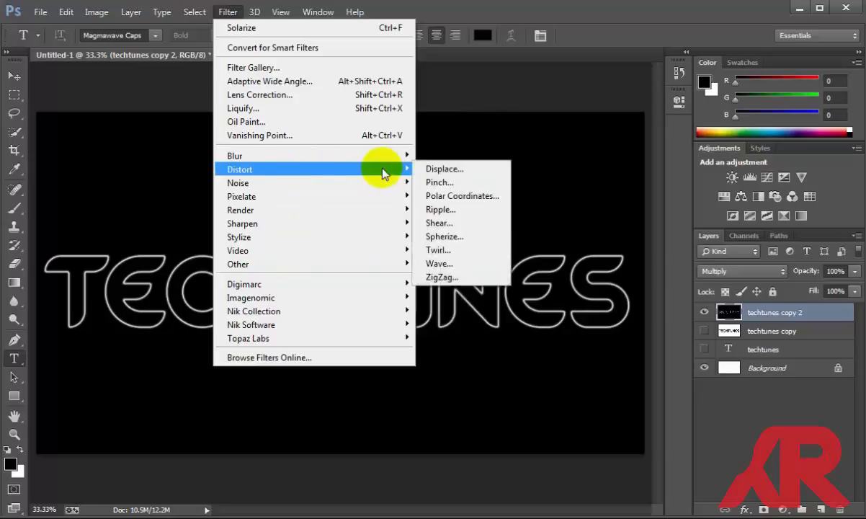
{"action": "left_click", "coordinate": [419, 195]}
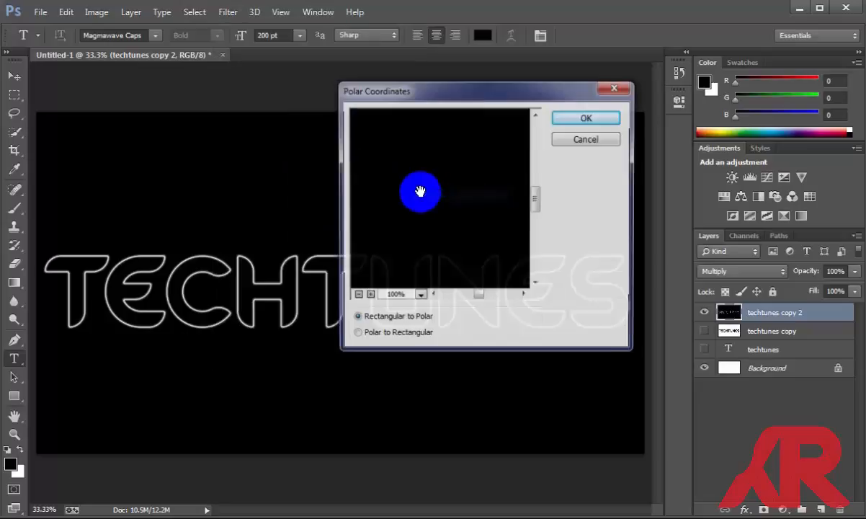
{"action": "left_click", "coordinate": [378, 338]}
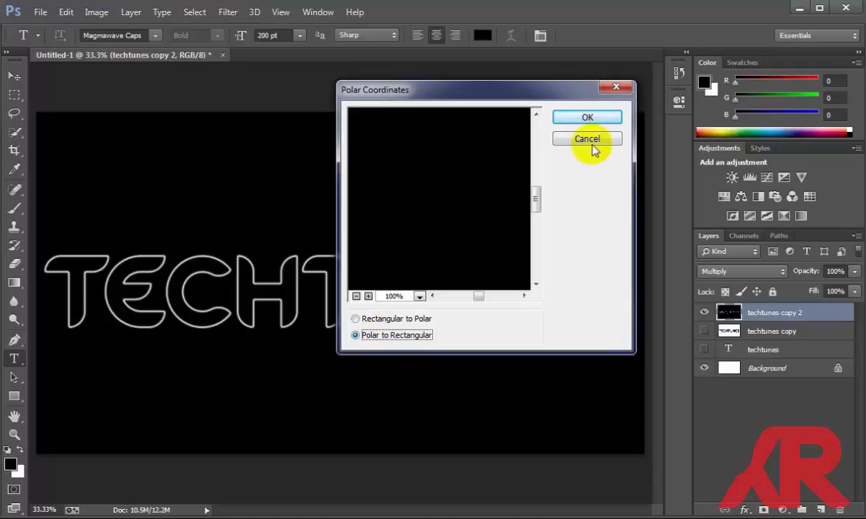
{"action": "left_click", "coordinate": [583, 119]}
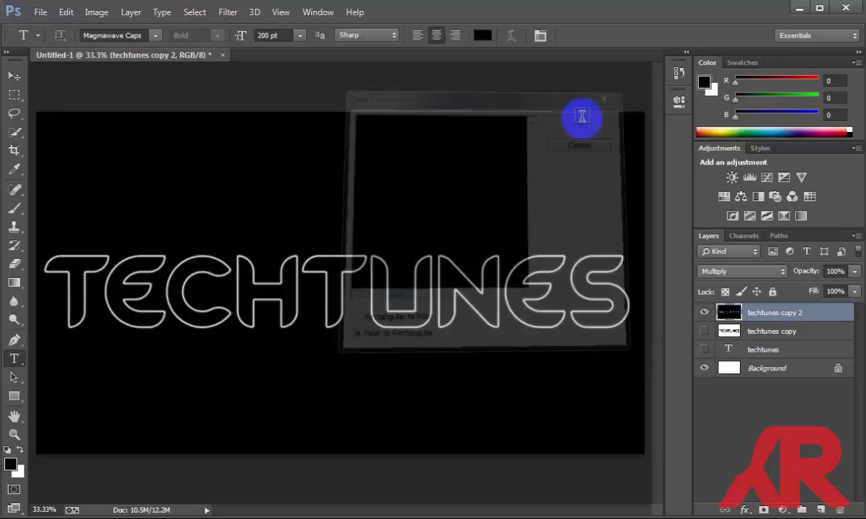
Rotate the canvas 90° clockwise and invert the colours of the techtunes copy 2 layer
{"action": "left_click", "coordinate": [88, 13]}
{"action": "mouse_move", "coordinate": [152, 141]}
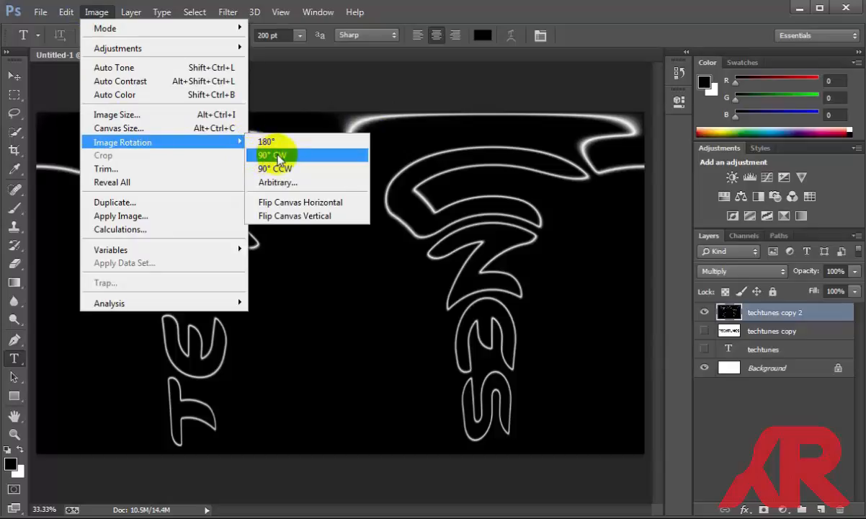
{"action": "left_click", "coordinate": [277, 157]}
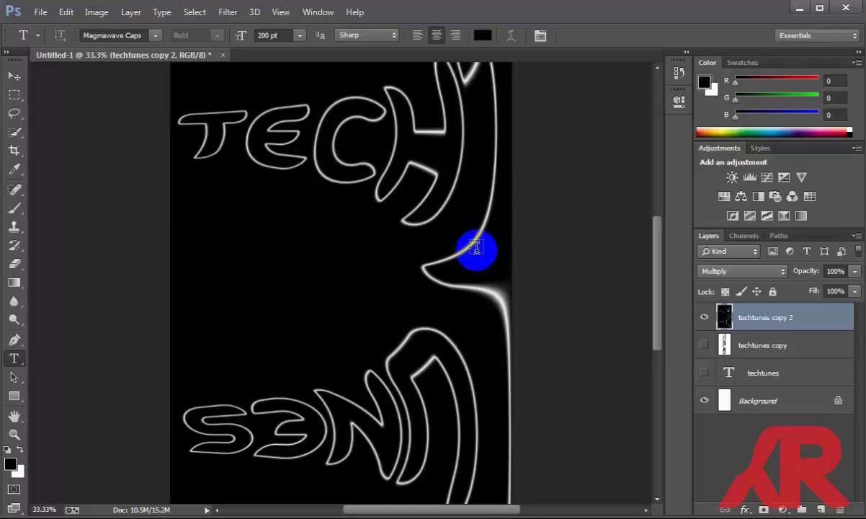
{"action": "key", "text": "ctrl+i"}
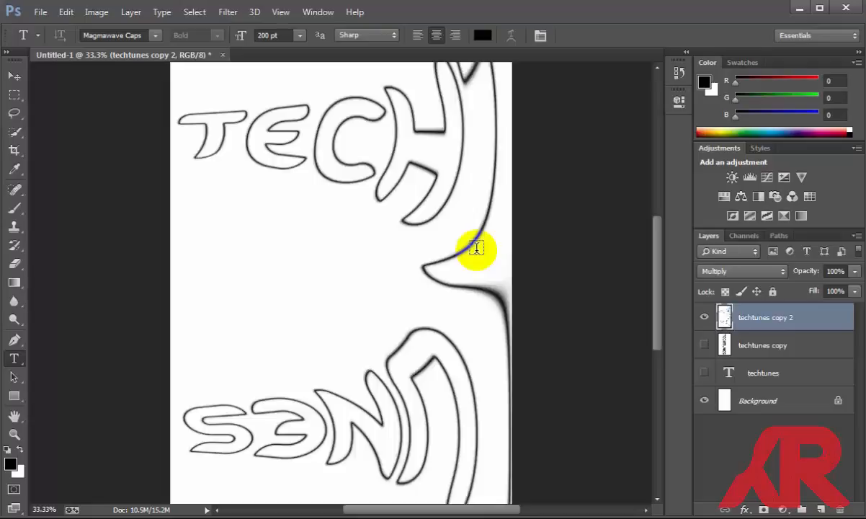
Apply the Wind filter to the inverted layer with the Wind method and direction From the Right
{"action": "left_click", "coordinate": [228, 12]}
{"action": "mouse_move", "coordinate": [261, 237]}
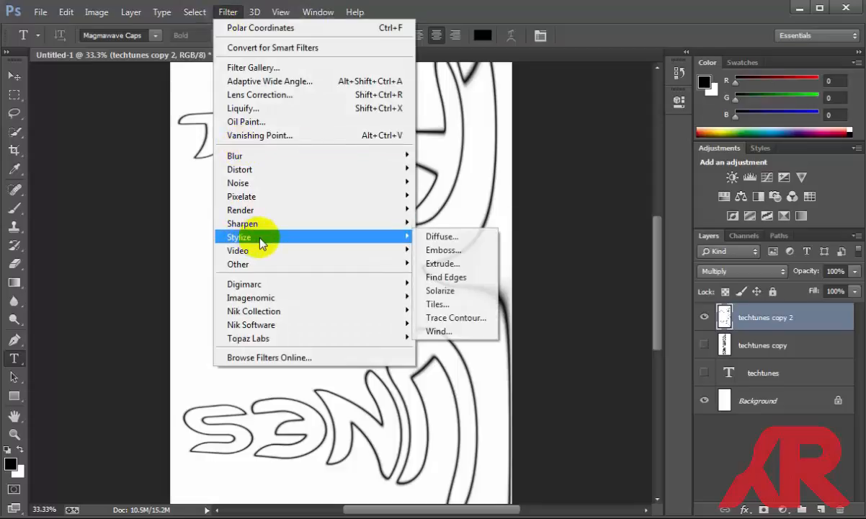
{"action": "left_click", "coordinate": [437, 331]}
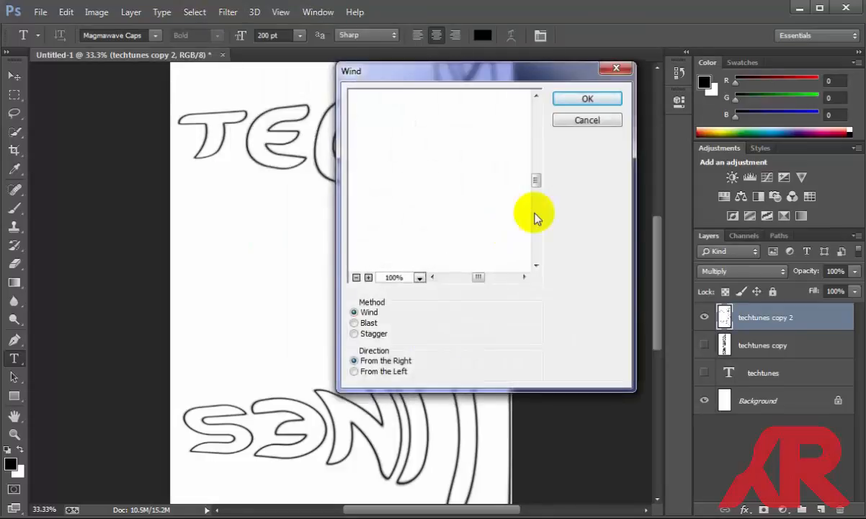
{"action": "left_click", "coordinate": [584, 98]}
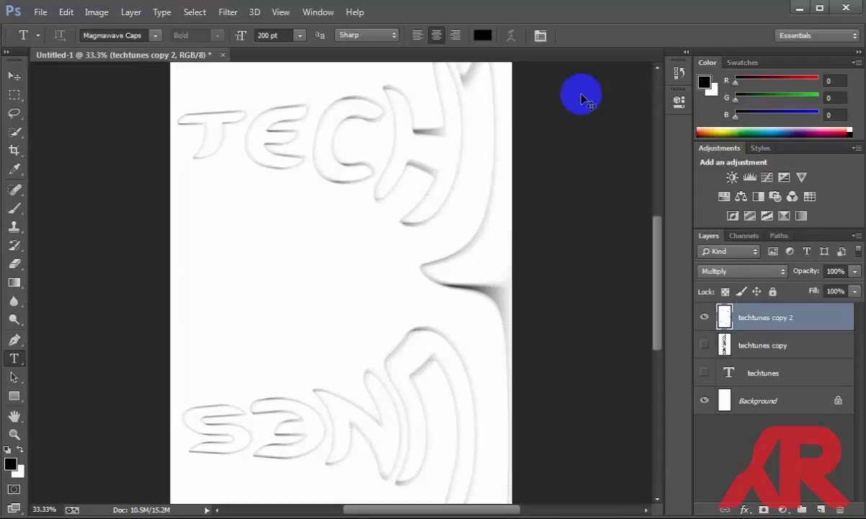
Invert the techtunes copy 2 layer again and repeat the Wind filter three times
{"action": "key", "text": "ctrl+i"}
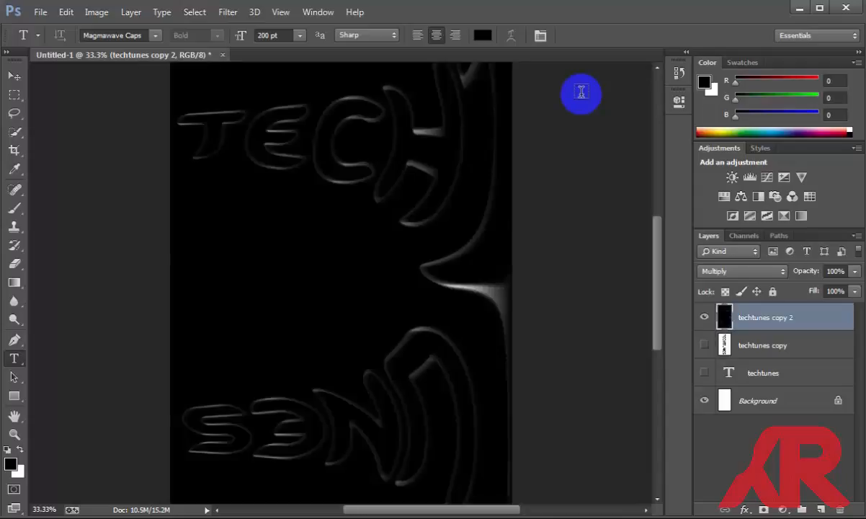
{"action": "key", "text": "ctrl+f"}
{"action": "key", "text": "ctrl+f"}
{"action": "key", "text": "ctrl+f"}
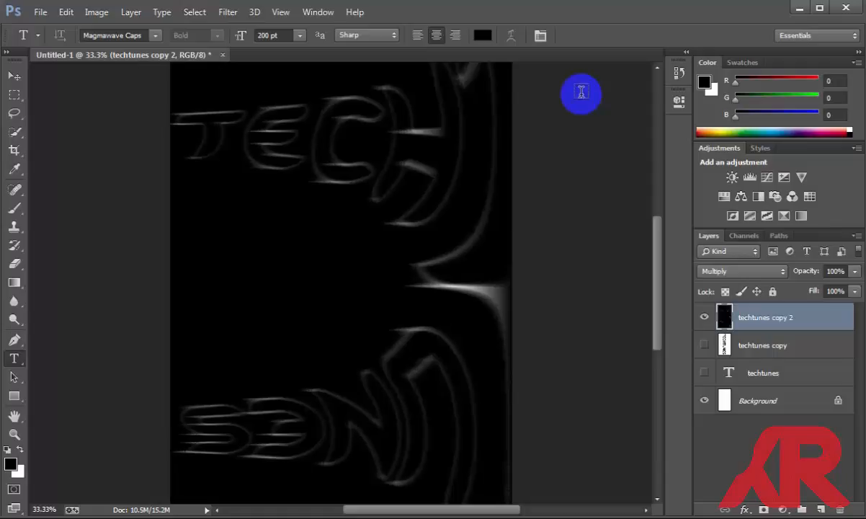
Brighten the wind streaks on the techtunes copy 2 layer with the automatic Levels correction
{"action": "key", "text": "ctrl+l"}
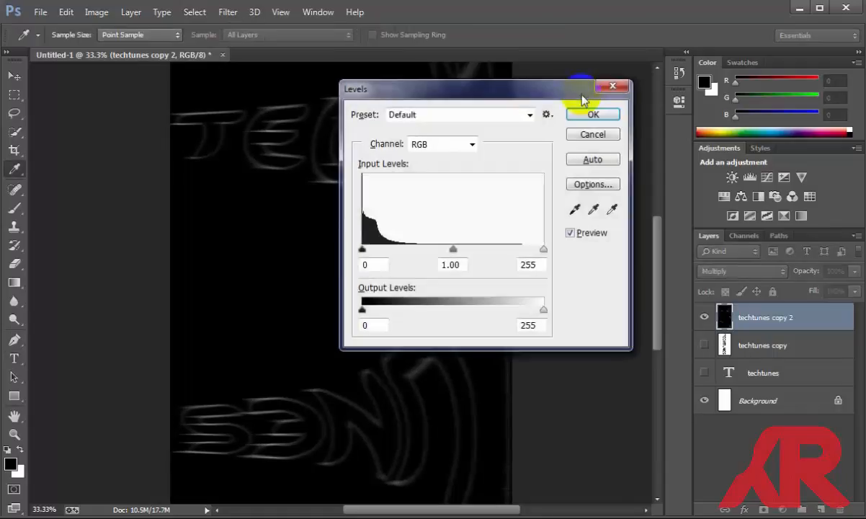
{"action": "left_click", "coordinate": [587, 161]}
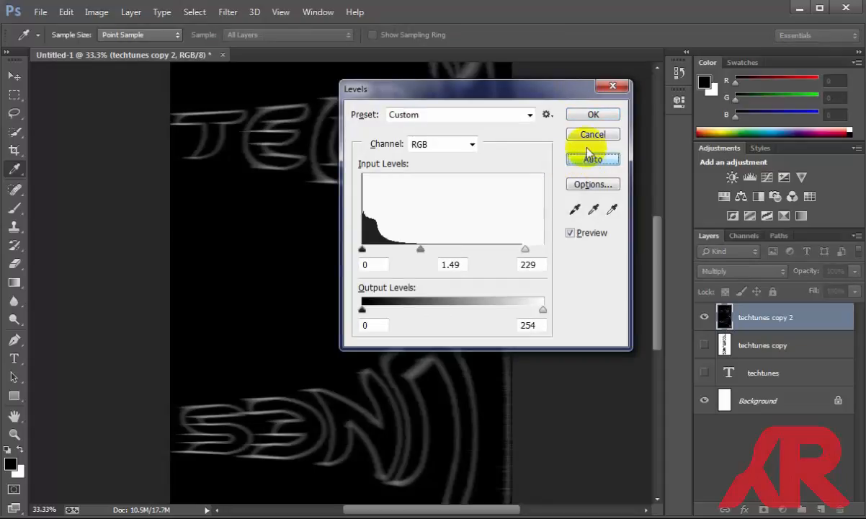
{"action": "left_click", "coordinate": [590, 117]}
{"action": "key", "text": "t"}
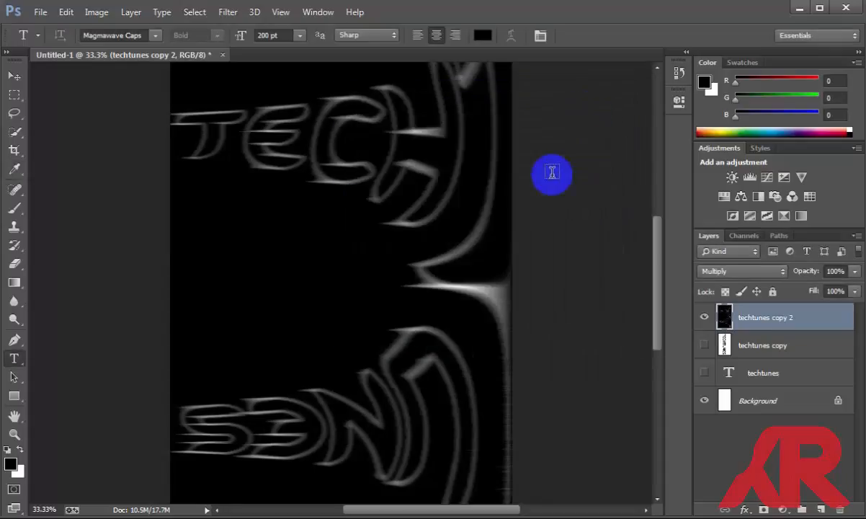
Rotate the canvas 90° counterclockwise back to landscape orientation
{"action": "left_click", "coordinate": [94, 11]}
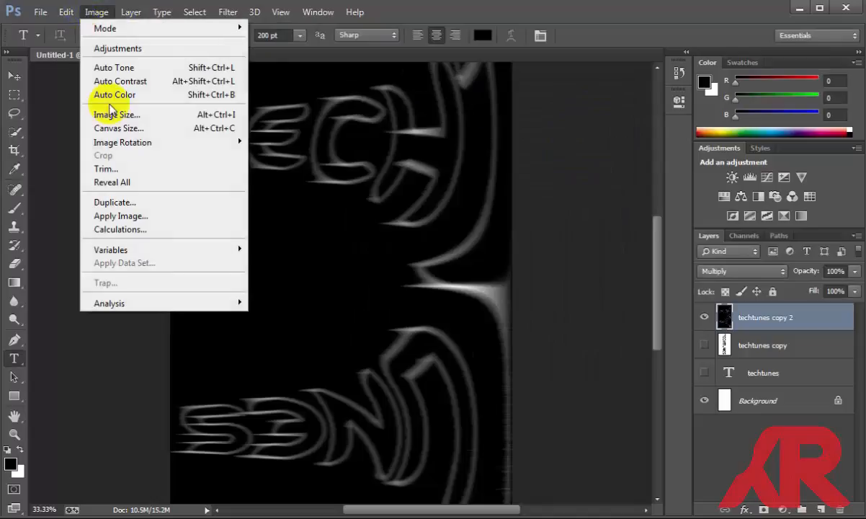
{"action": "mouse_move", "coordinate": [232, 140]}
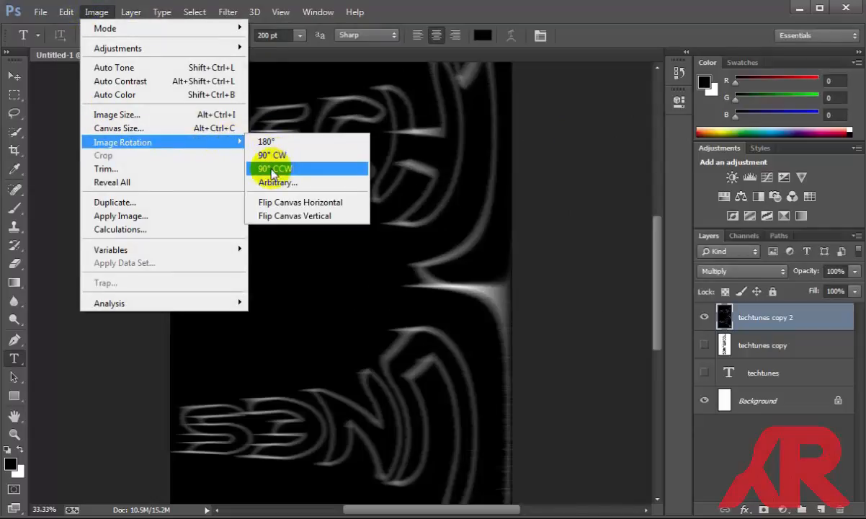
{"action": "left_click", "coordinate": [272, 169]}
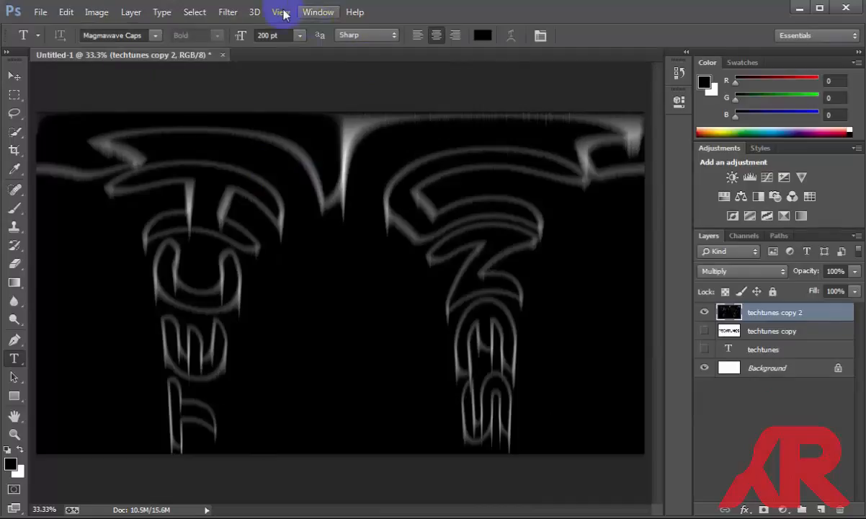
Apply the Polar Coordinates filter to the techtunes copy 2 layer with the Rectangular to Polar option
{"action": "left_click", "coordinate": [232, 11]}
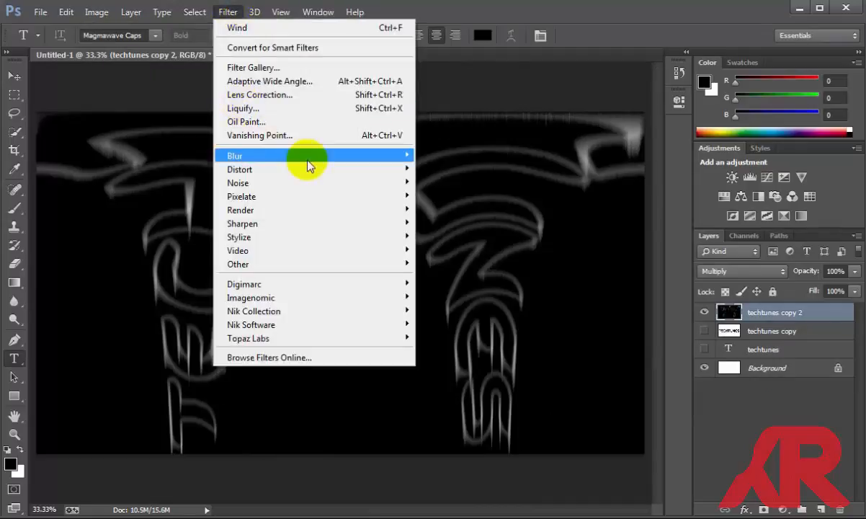
{"action": "mouse_move", "coordinate": [407, 175]}
{"action": "left_click", "coordinate": [436, 196]}
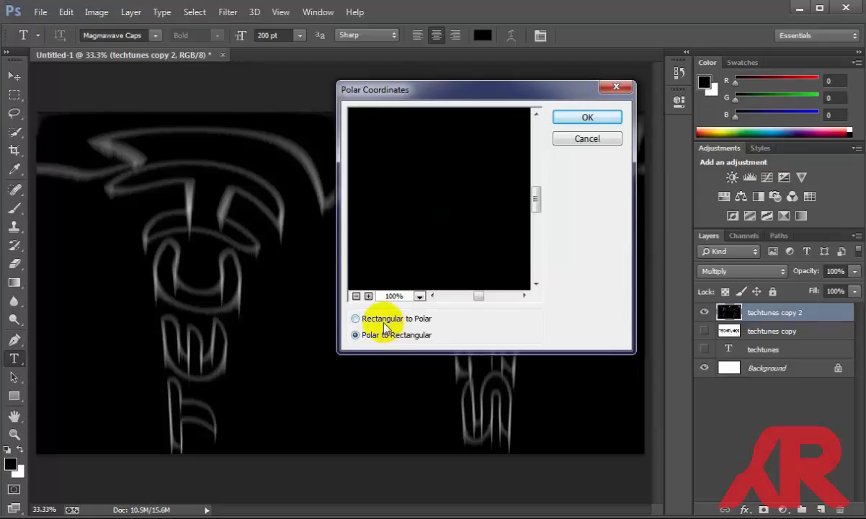
{"action": "left_click", "coordinate": [383, 319]}
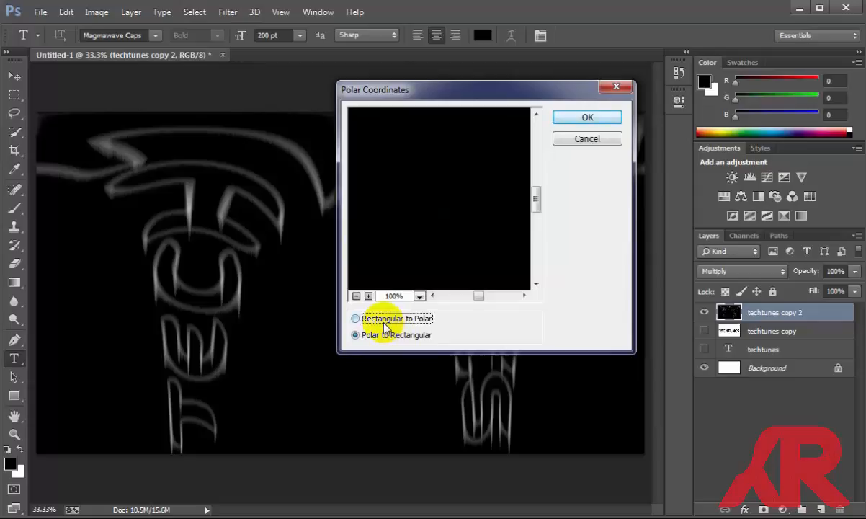
{"action": "left_click", "coordinate": [585, 117]}
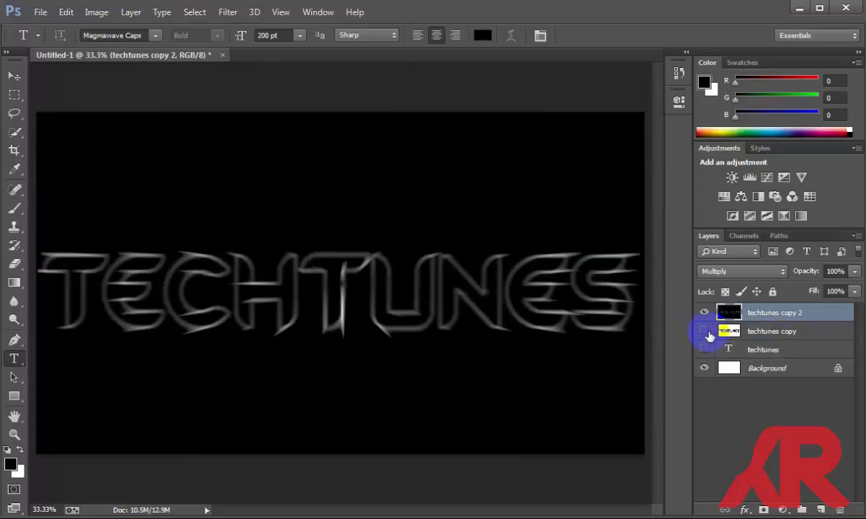
Show the techtunes copy and techtunes text layers and set the techtunes copy layer's blend mode to Screen
{"action": "left_click", "coordinate": [703, 331]}
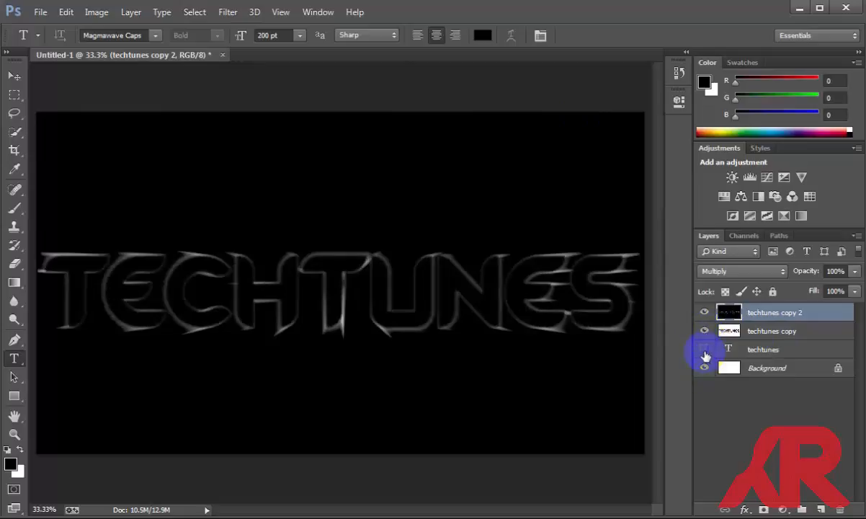
{"action": "left_click", "coordinate": [704, 352]}
{"action": "left_click", "coordinate": [736, 331]}
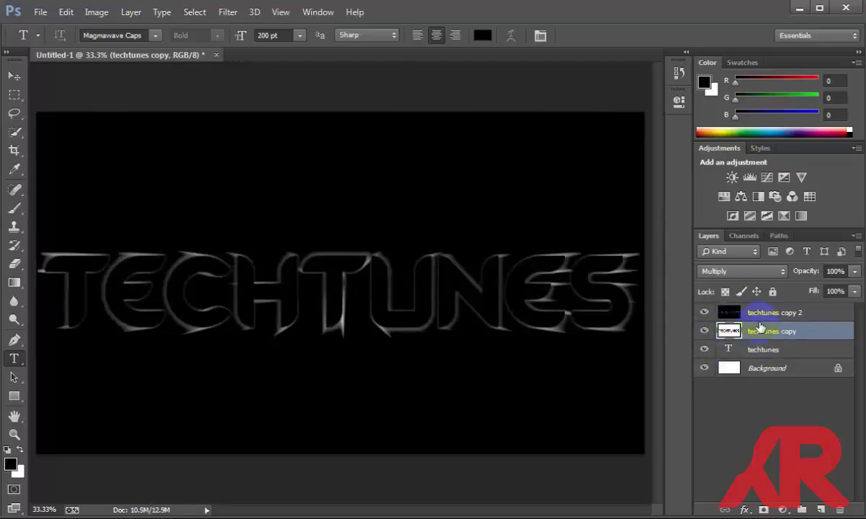
{"action": "left_click", "coordinate": [743, 272]}
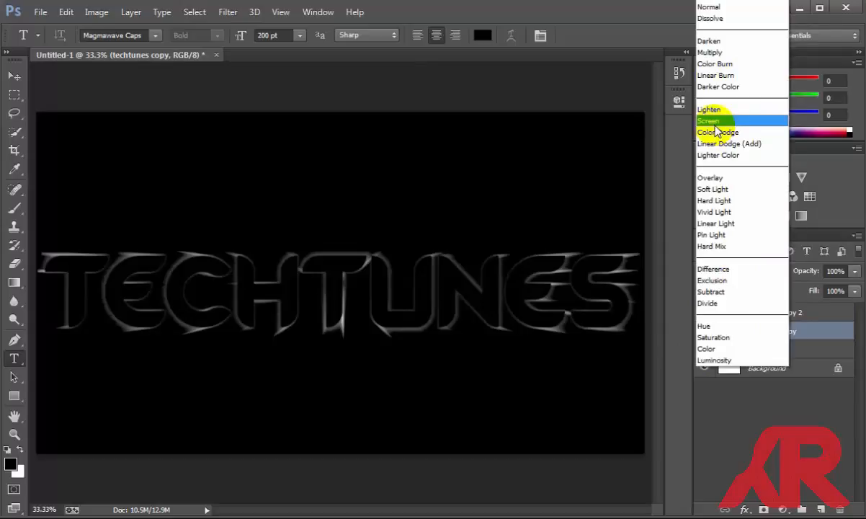
{"action": "left_click", "coordinate": [715, 123]}
Set the blend mode of the original techtunes text layer to Screen
{"action": "left_click", "coordinate": [749, 352]}
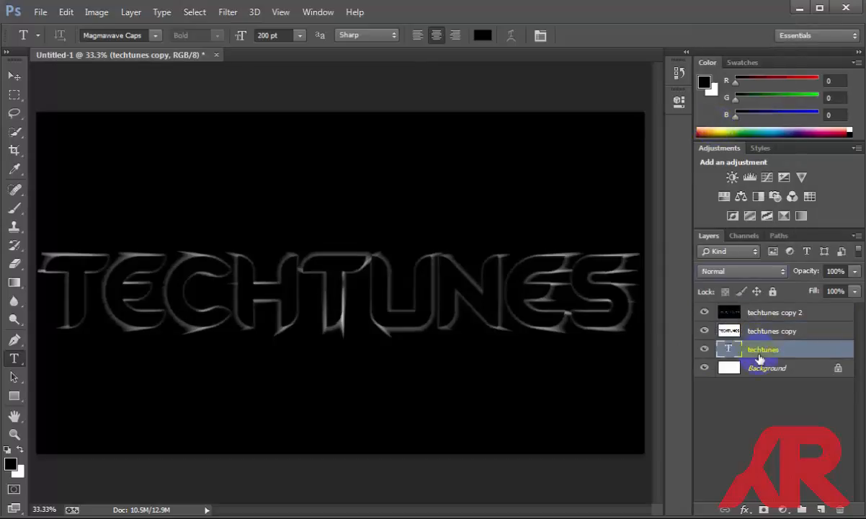
{"action": "left_click", "coordinate": [731, 278]}
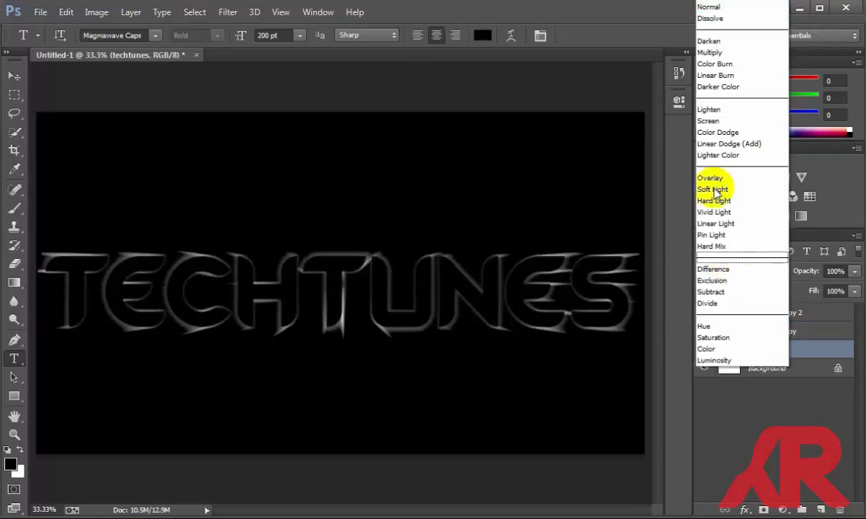
{"action": "left_click", "coordinate": [708, 122]}
Add a new empty layer above techtunes copy 2 and set its blend mode to Color
{"action": "left_click", "coordinate": [756, 311]}
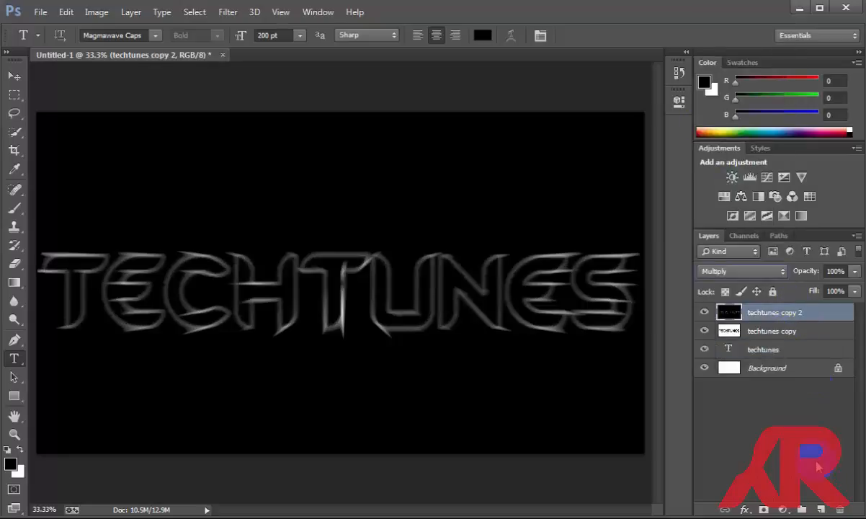
{"action": "left_click", "coordinate": [822, 509]}
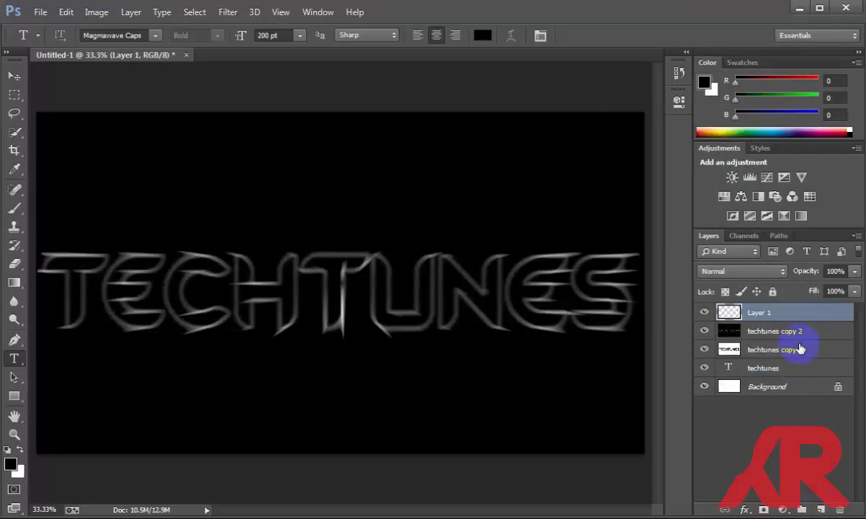
{"action": "left_click", "coordinate": [744, 274]}
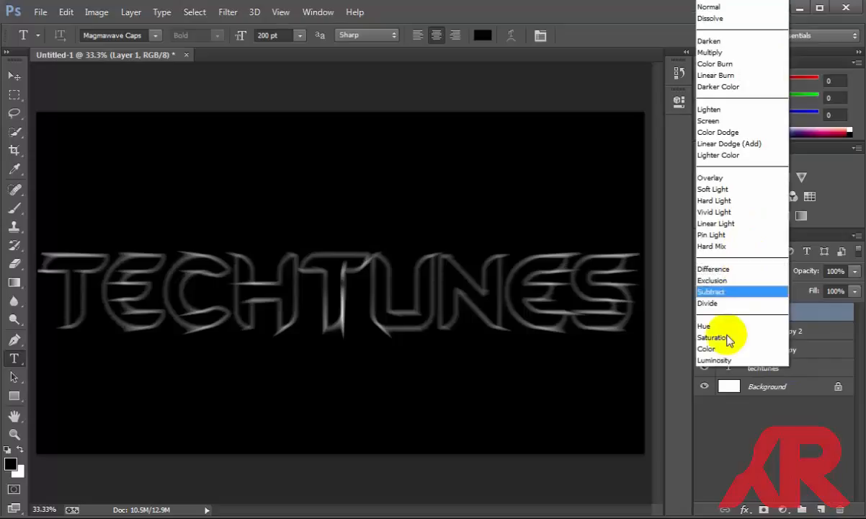
{"action": "left_click", "coordinate": [726, 350]}
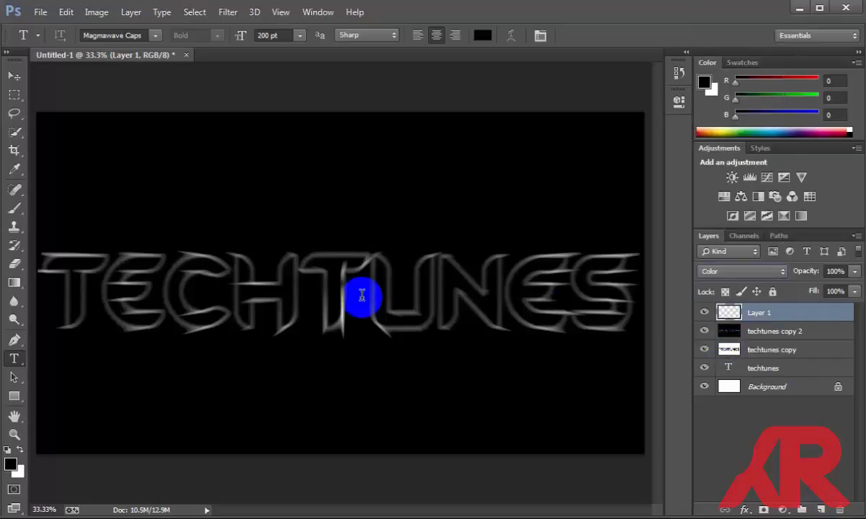
Fill the new Color-mode layer with a horizontal linear rainbow gradient across the full canvas width
{"action": "left_click", "coordinate": [14, 283]}
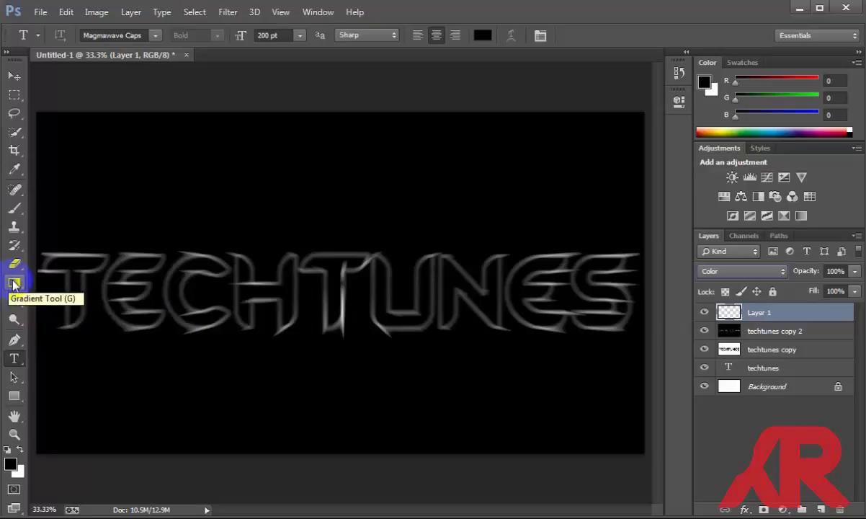
{"action": "left_click", "coordinate": [15, 283]}
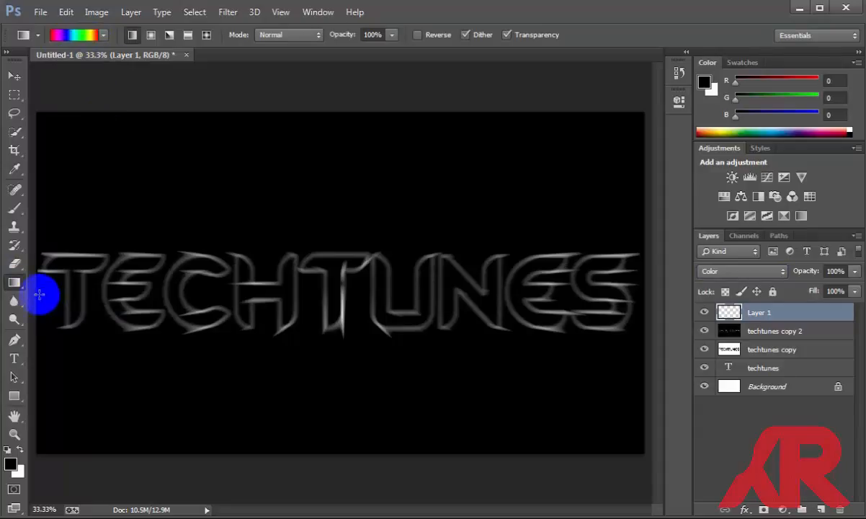
{"action": "left_click_drag", "start_coordinate": [39, 294], "coordinate": [646, 291]}
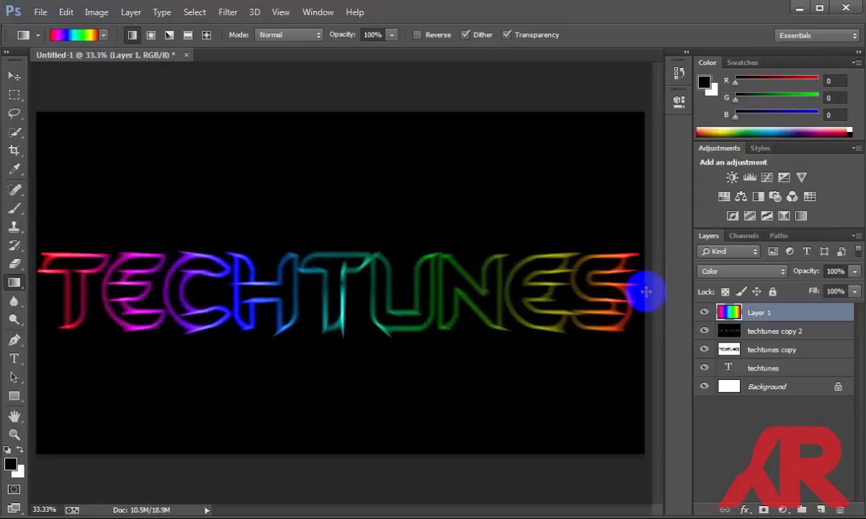